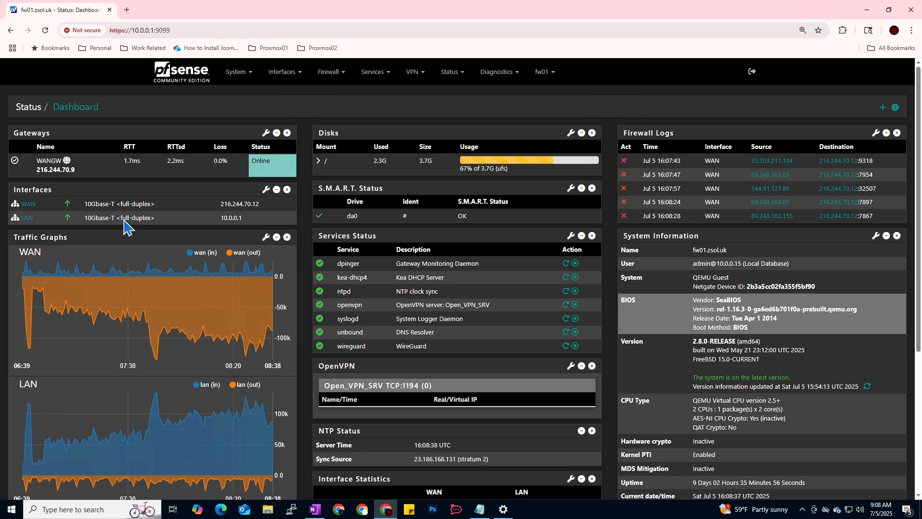
Open the System menu from the pfSense dashboard, closing and reopening it once.
{"action": "left_click", "coordinate": [245, 77]}
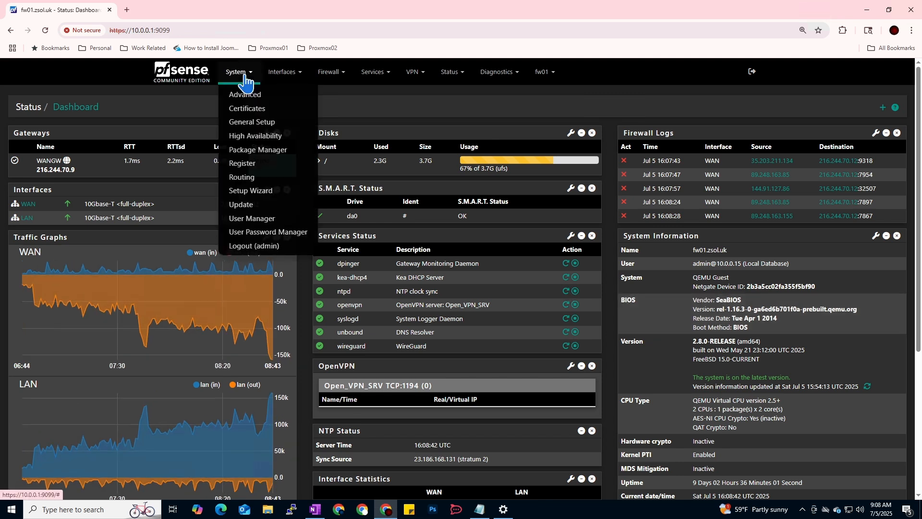
{"action": "left_click", "coordinate": [166, 111]}
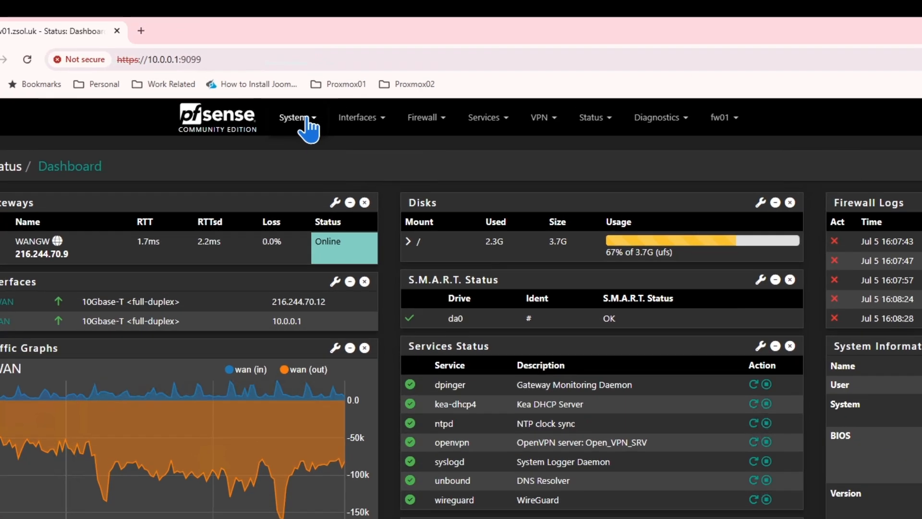
{"action": "left_click", "coordinate": [260, 89]}
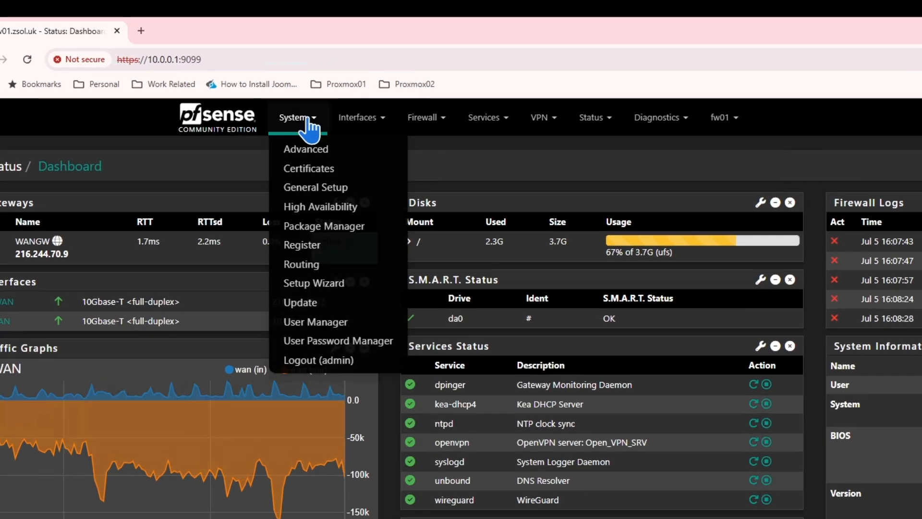
Start a new user in User Manager and enter its username and password.
{"action": "left_click", "coordinate": [321, 326]}
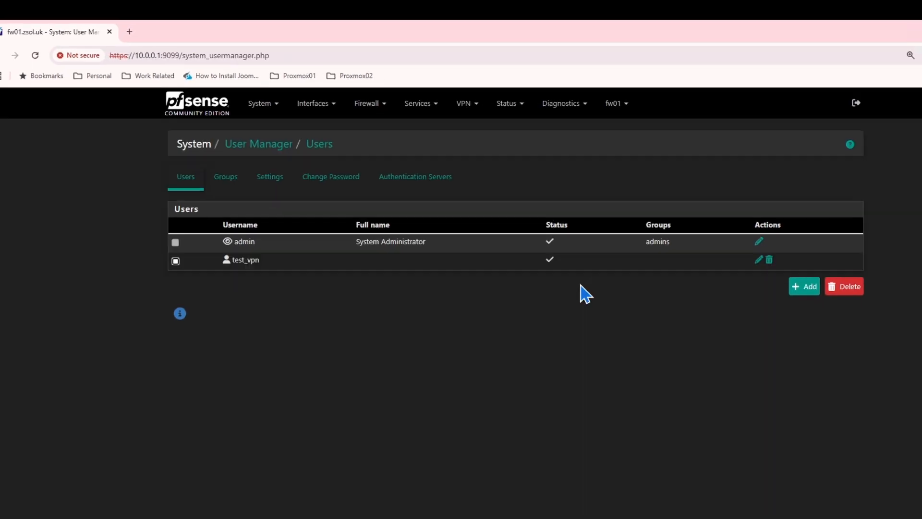
{"action": "left_click", "coordinate": [711, 256]}
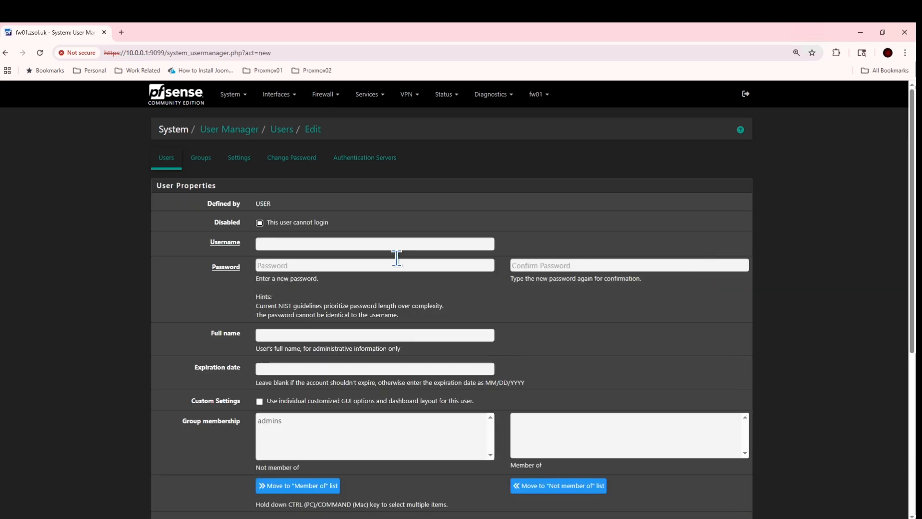
{"action": "left_click", "coordinate": [358, 244]}
{"action": "type", "text": "te"}
{"action": "key", "text": "BackSpace"}
{"action": "type", "text": "alha"}
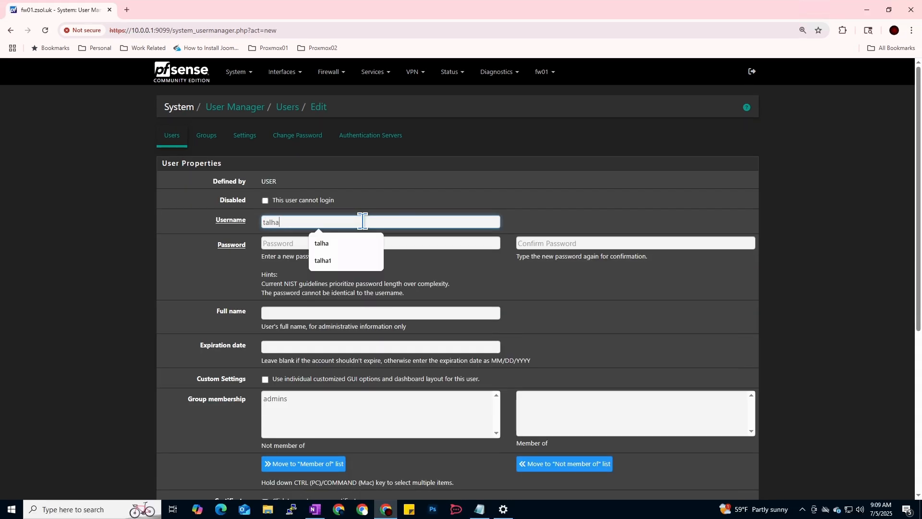
{"action": "key", "text": "Tab"}
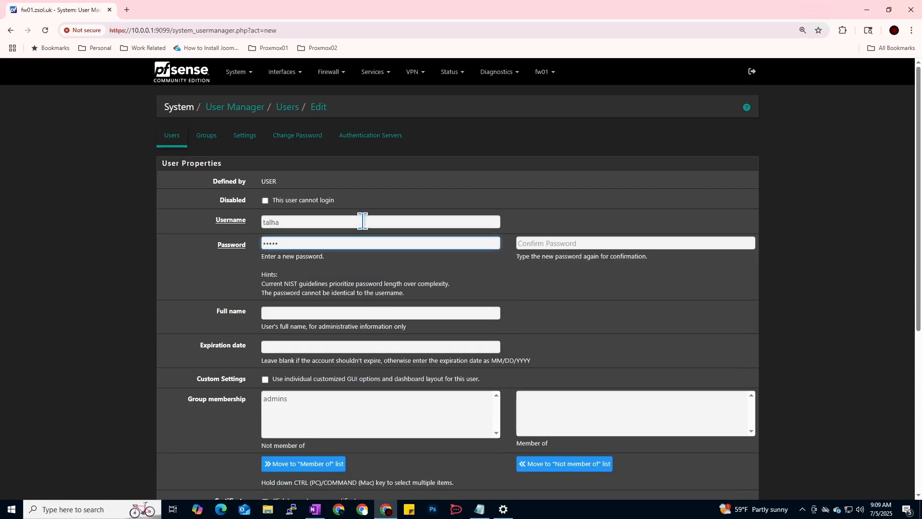
{"action": "left_click", "coordinate": [546, 246]}
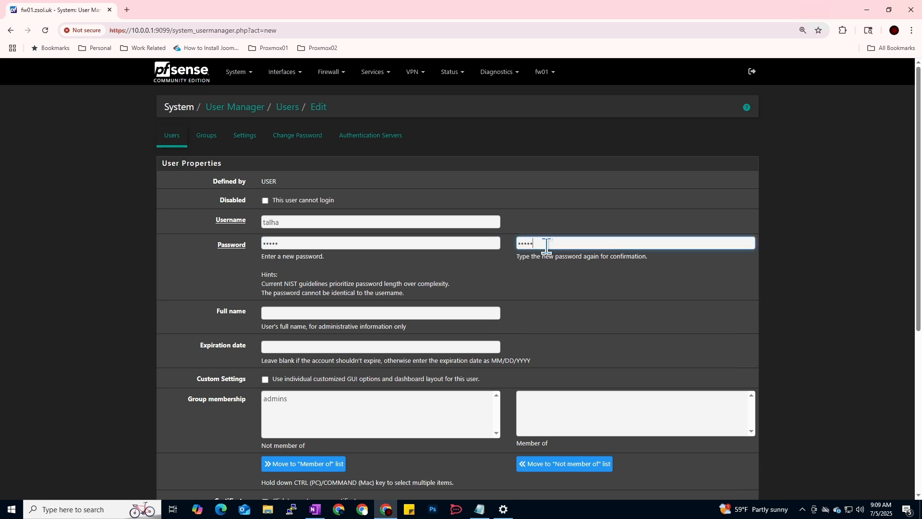
Fill in the user's full name and save the new account.
{"action": "left_click", "coordinate": [417, 312]}
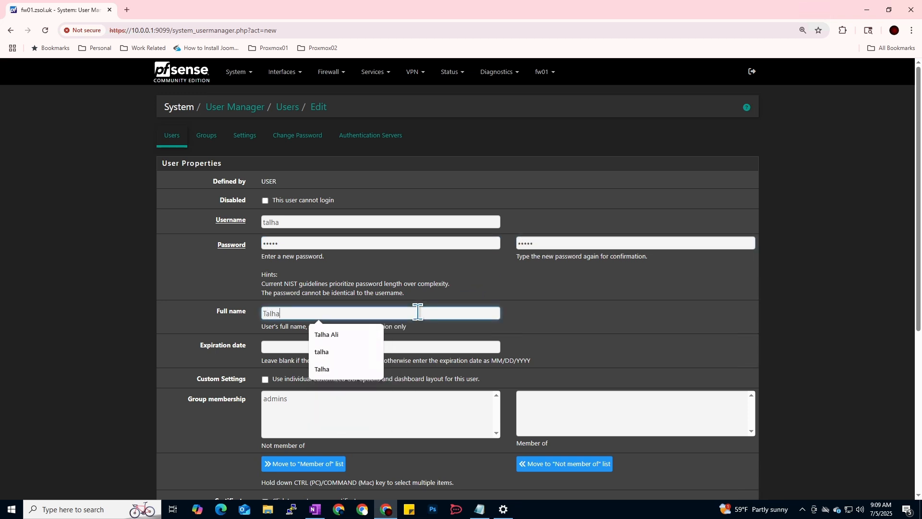
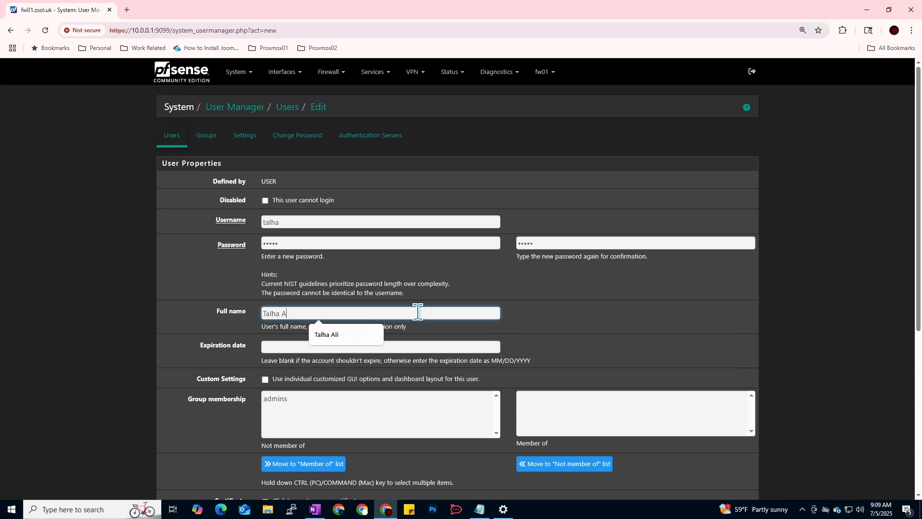
{"action": "left_click", "coordinate": [604, 336]}
{"action": "scroll", "coordinate": [530, 336], "scroll_direction": "down", "scroll_amount": 1}
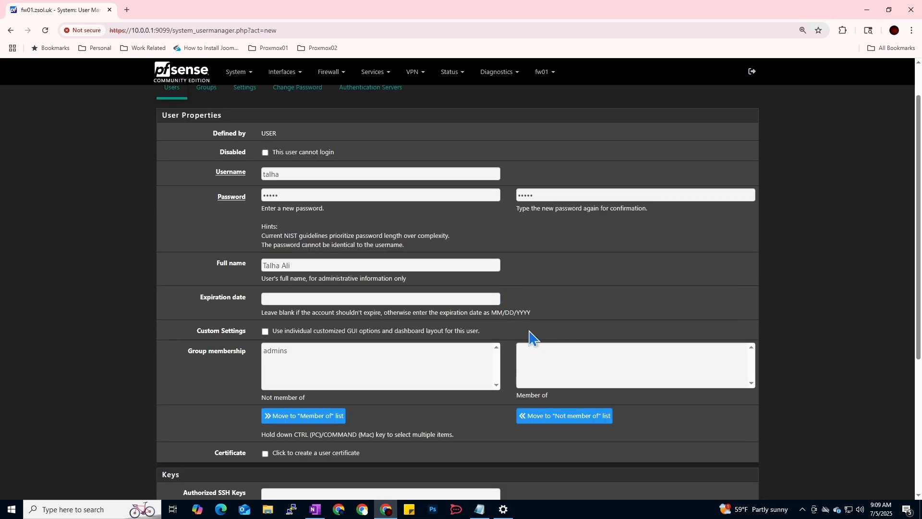
{"action": "scroll", "coordinate": [512, 312], "scroll_direction": "down", "scroll_amount": 2}
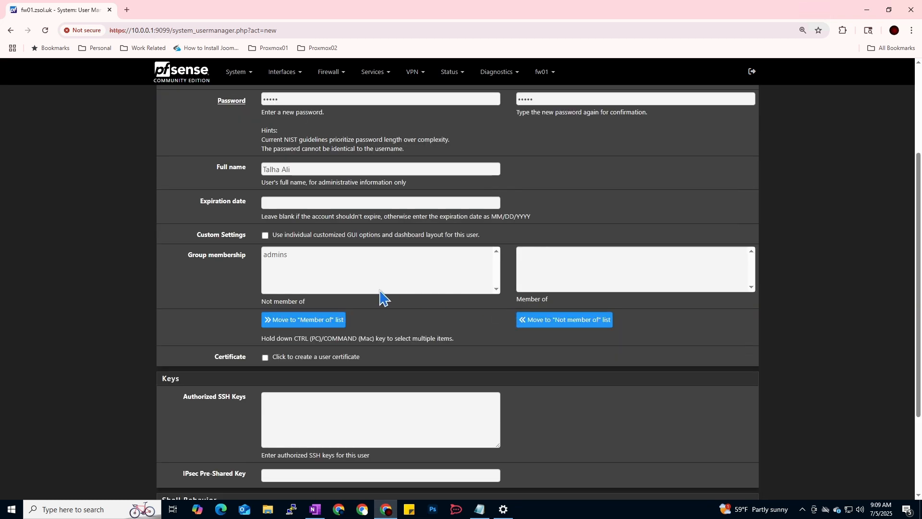
{"action": "scroll", "coordinate": [282, 442], "scroll_direction": "down", "scroll_amount": 2}
{"action": "left_click", "coordinate": [284, 445]}
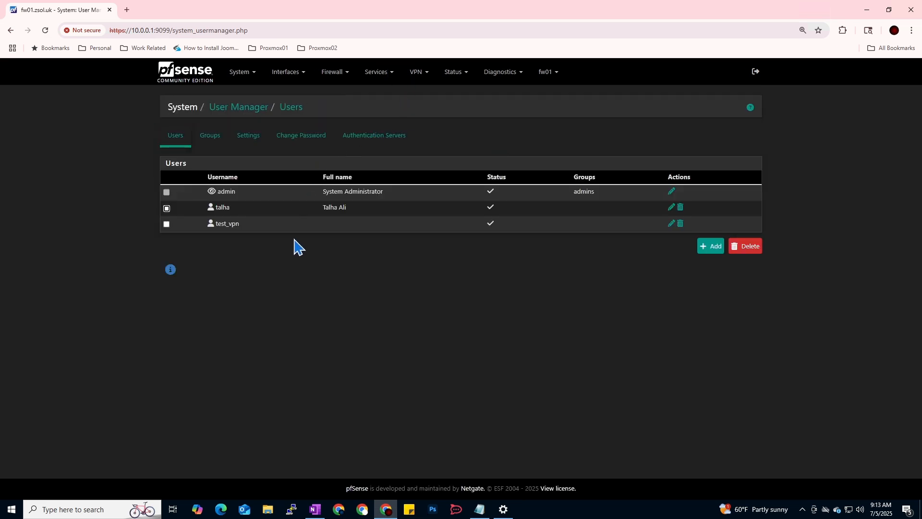
In Diagnostics > Backup & Restore, download the configuration as XML with Backup area set to All.
{"action": "left_click", "coordinate": [520, 73]}
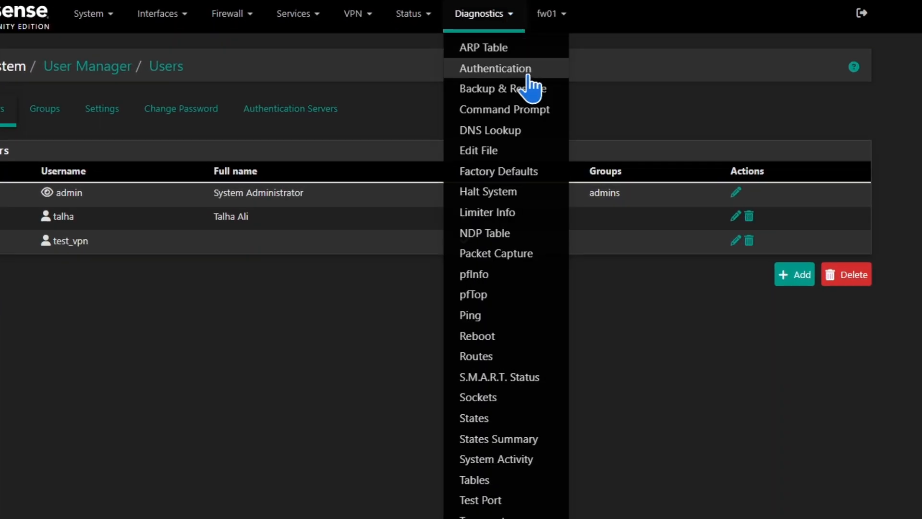
{"action": "left_click", "coordinate": [492, 89]}
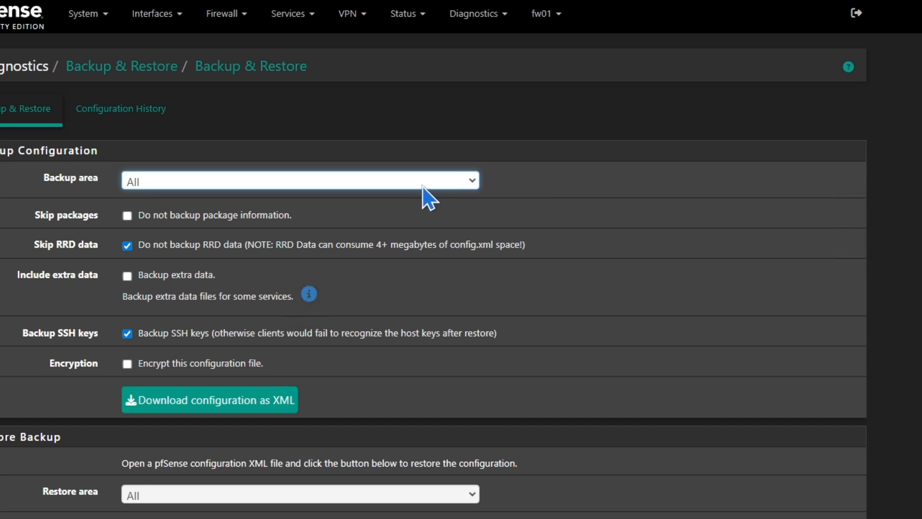
{"action": "left_click", "coordinate": [463, 187]}
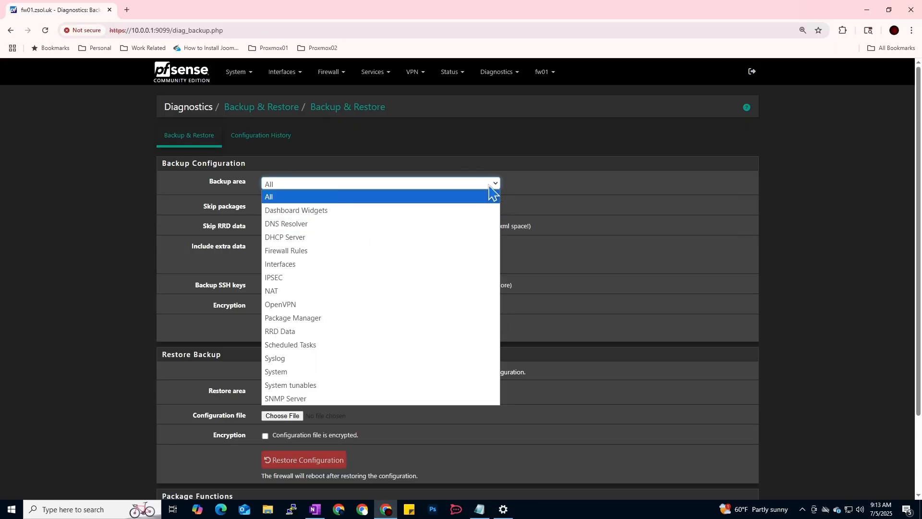
{"action": "left_click", "coordinate": [490, 184]}
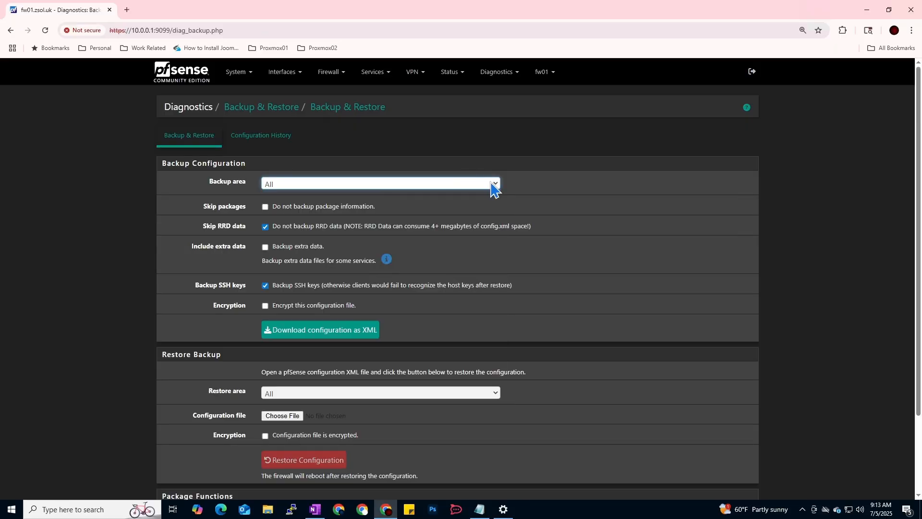
{"action": "left_click", "coordinate": [592, 215]}
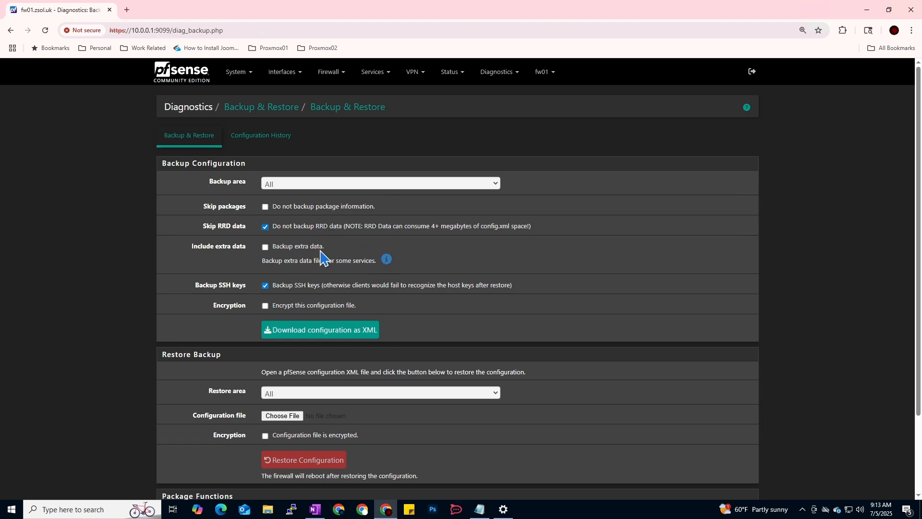
{"action": "left_click", "coordinate": [331, 328]}
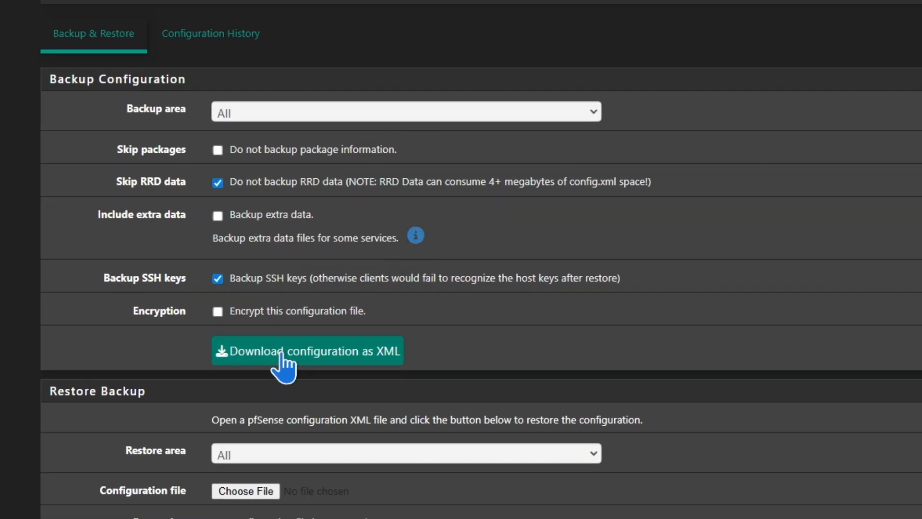
{"action": "left_click", "coordinate": [282, 355]}
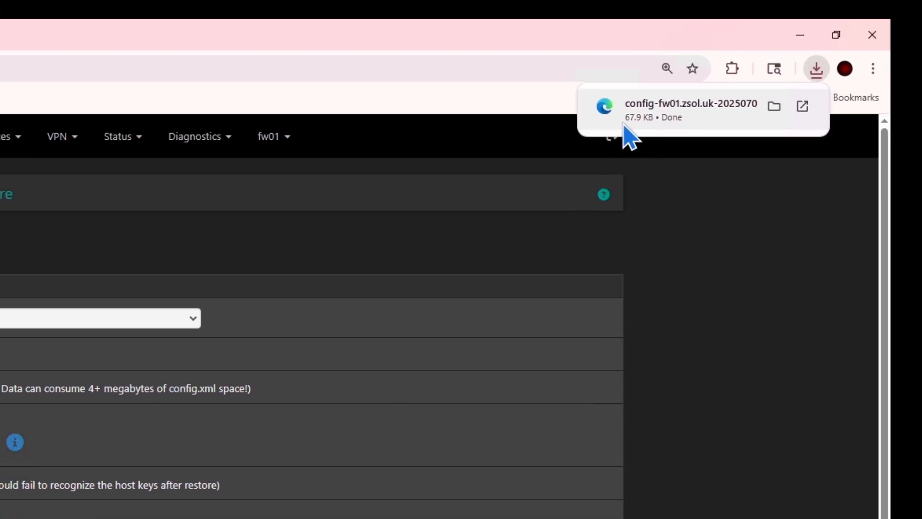
{"action": "scroll", "coordinate": [233, 368], "scroll_direction": "down", "scroll_amount": 1}
{"action": "scroll", "coordinate": [233, 368], "scroll_direction": "up", "scroll_amount": 1}
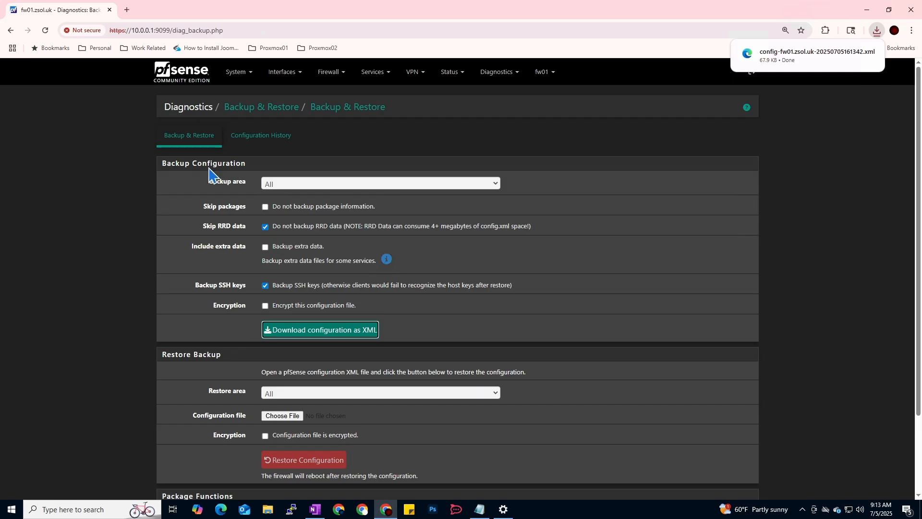
{"action": "left_click", "coordinate": [225, 77]}
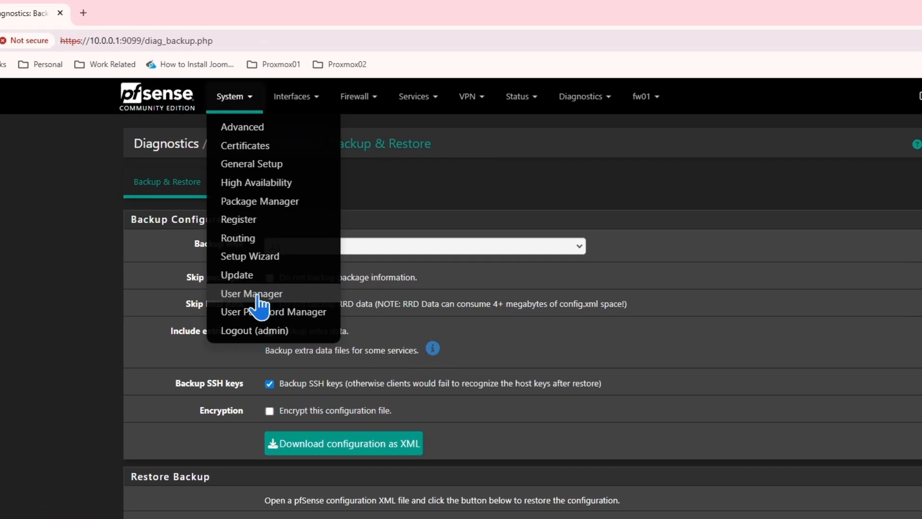
Delete the second user account from the User Manager list.
{"action": "left_click", "coordinate": [259, 275]}
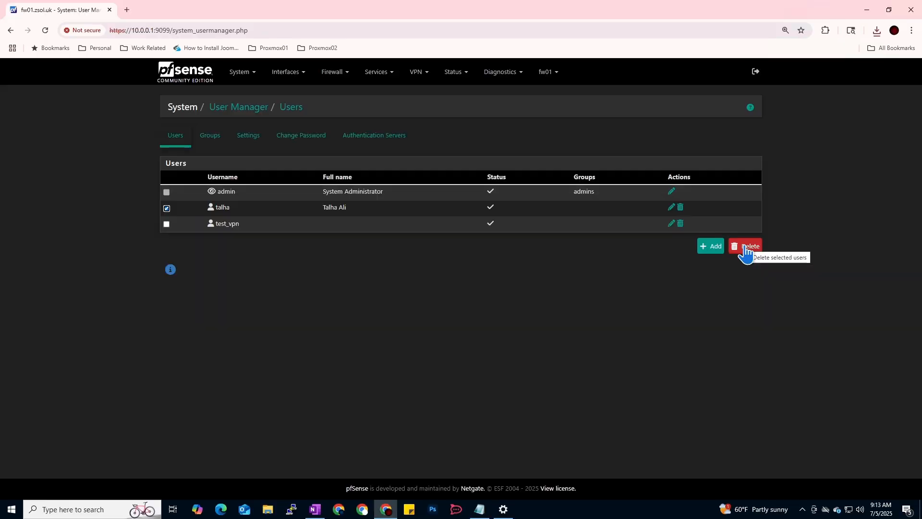
{"action": "left_click", "coordinate": [745, 249]}
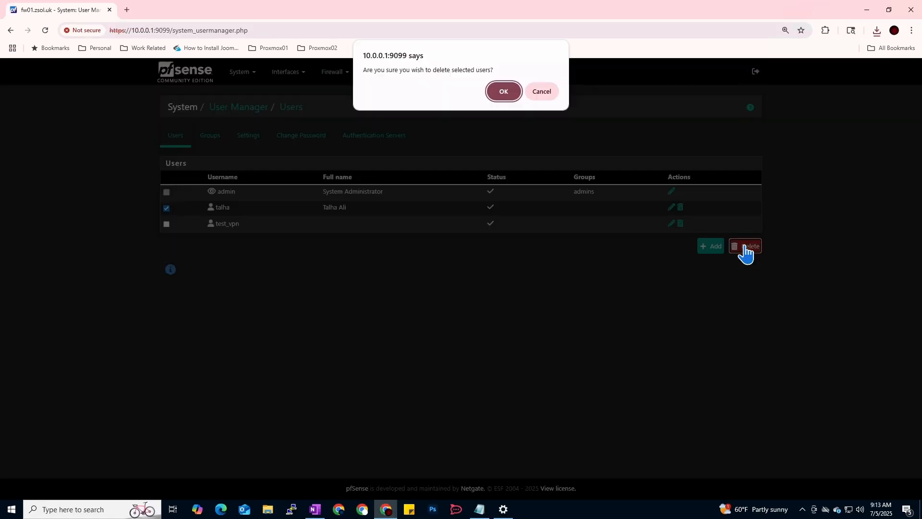
{"action": "left_click", "coordinate": [504, 91]}
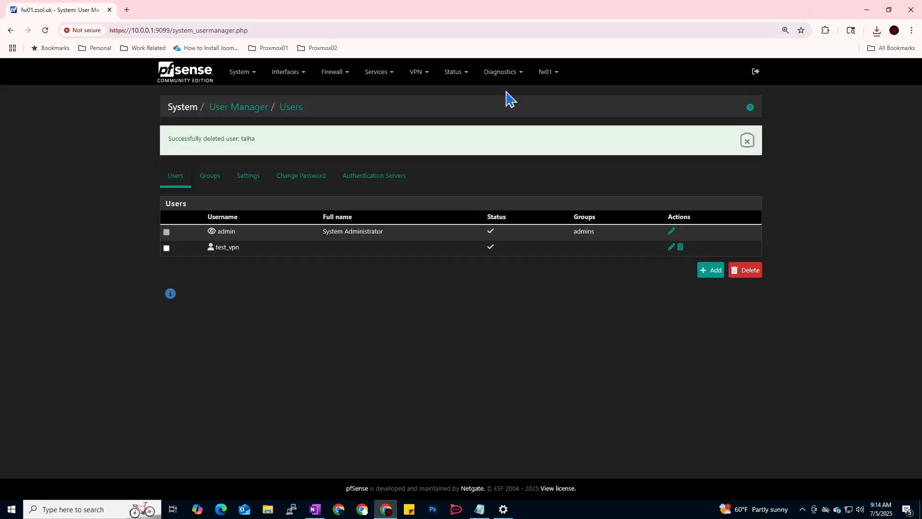
Reopen System > User Manager to verify only admin and one other account remain.
{"action": "left_click", "coordinate": [169, 74]}
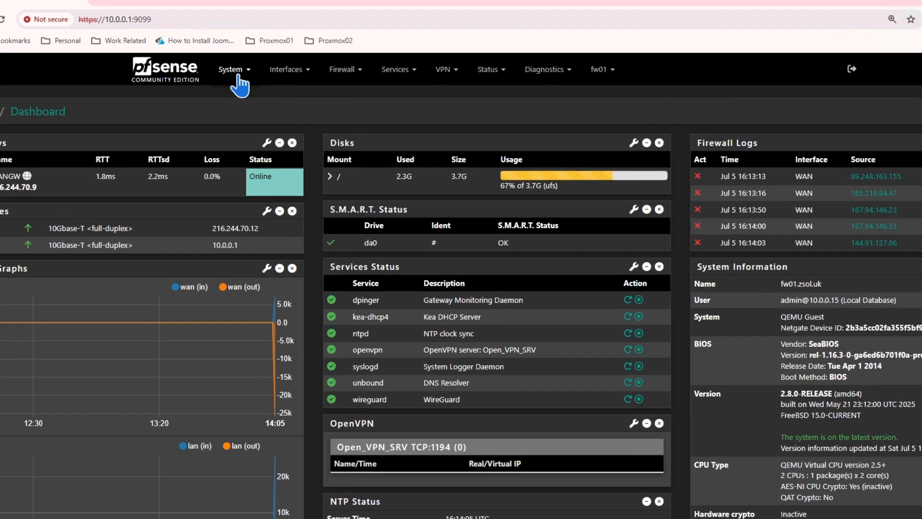
{"action": "left_click", "coordinate": [238, 73]}
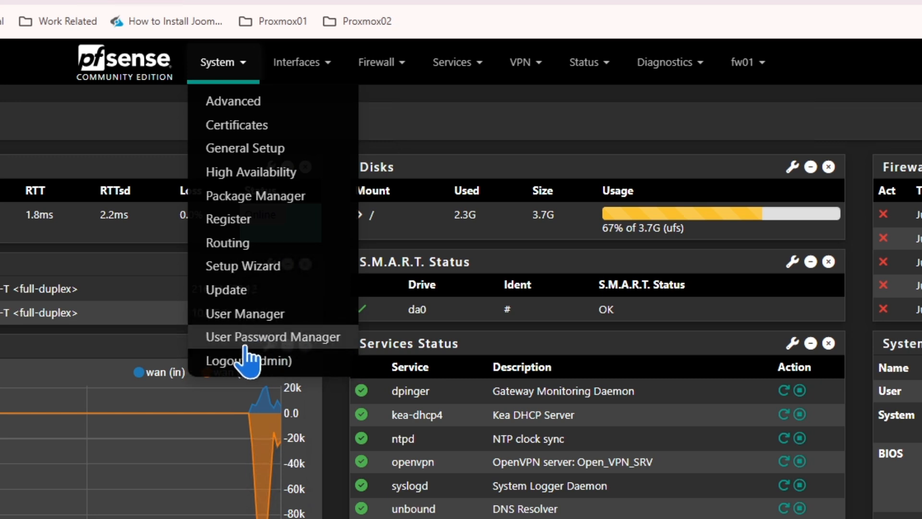
{"action": "left_click", "coordinate": [240, 314]}
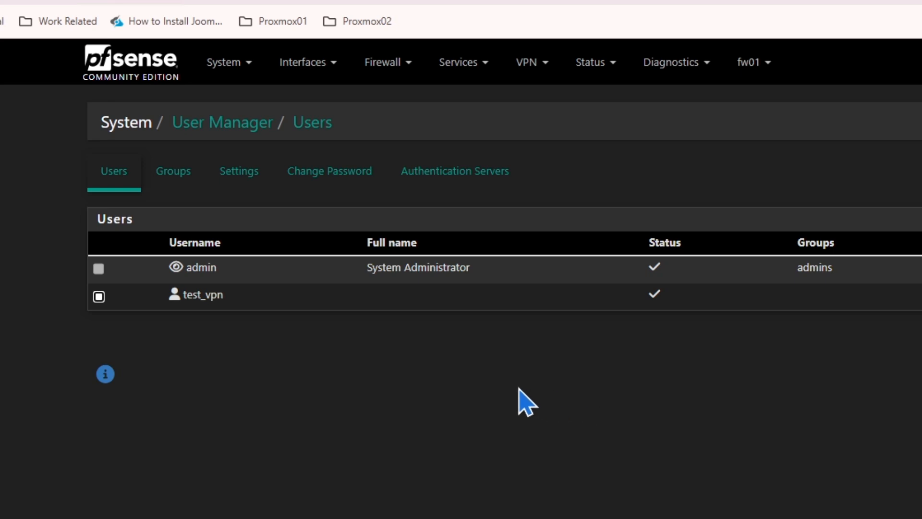
{"action": "left_click", "coordinate": [684, 62]}
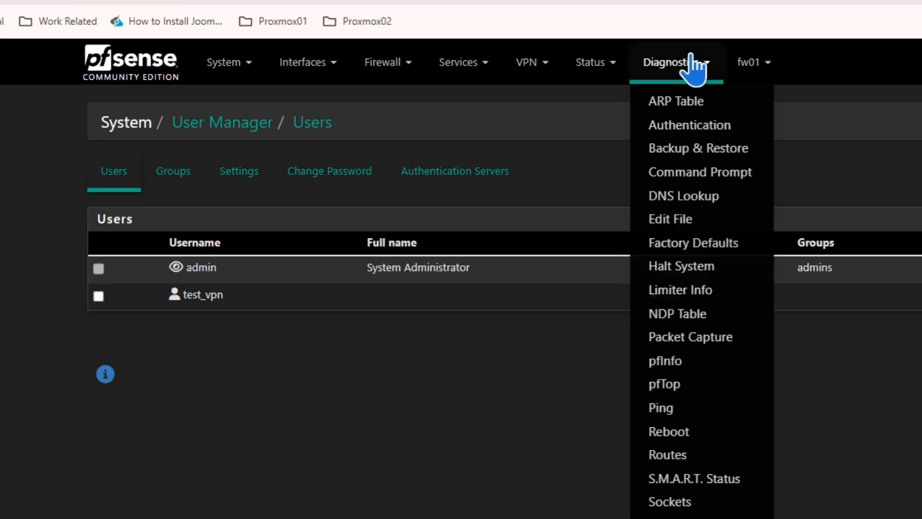
Restore the configuration from the backup XML file in Downloads and confirm the restore.
{"action": "left_click", "coordinate": [697, 151]}
{"action": "scroll", "coordinate": [480, 384], "scroll_direction": "down", "scroll_amount": 3}
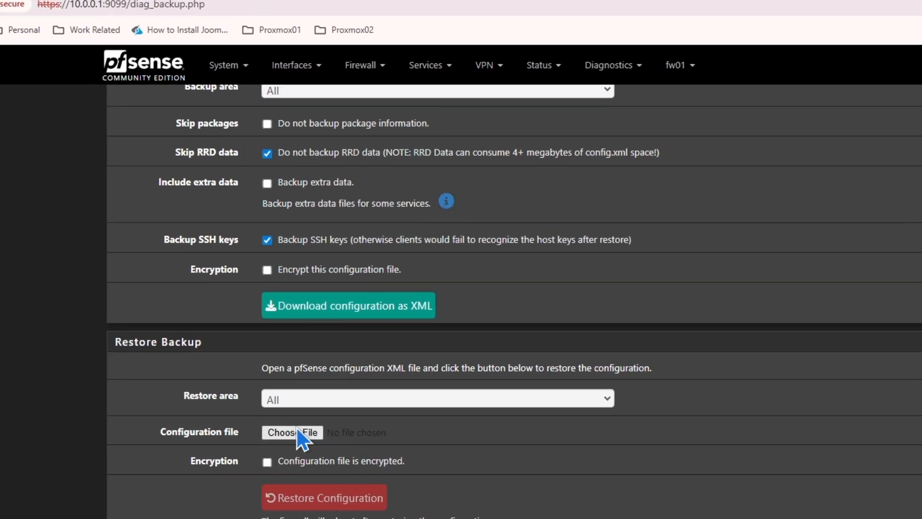
{"action": "left_click", "coordinate": [295, 432]}
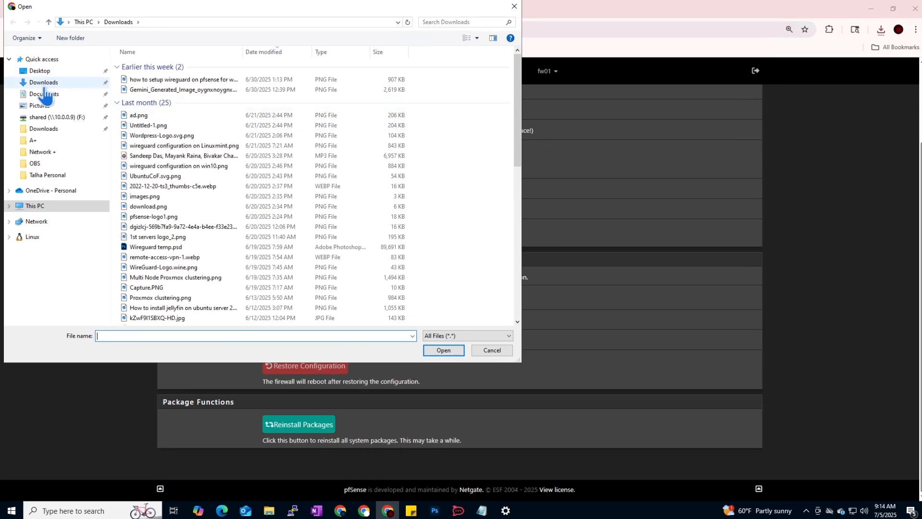
{"action": "left_click", "coordinate": [44, 88]}
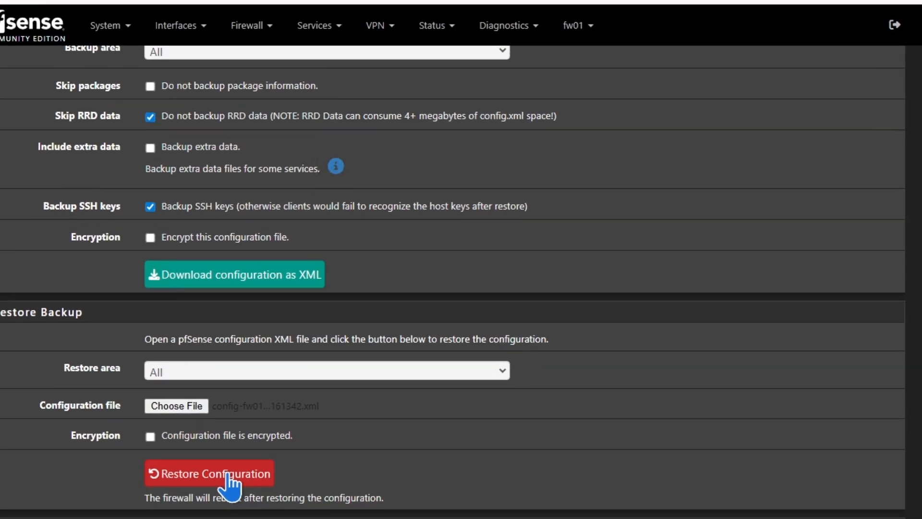
{"action": "left_click", "coordinate": [239, 420]}
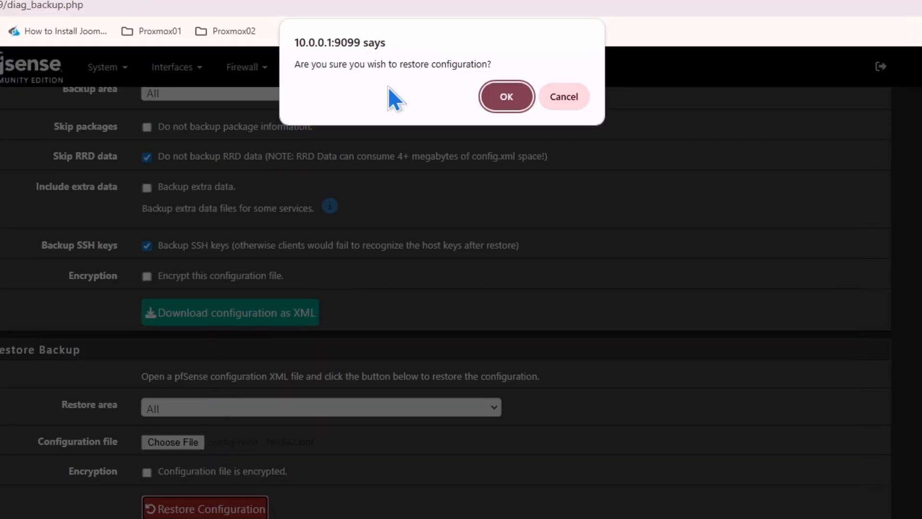
{"action": "left_click", "coordinate": [507, 98]}
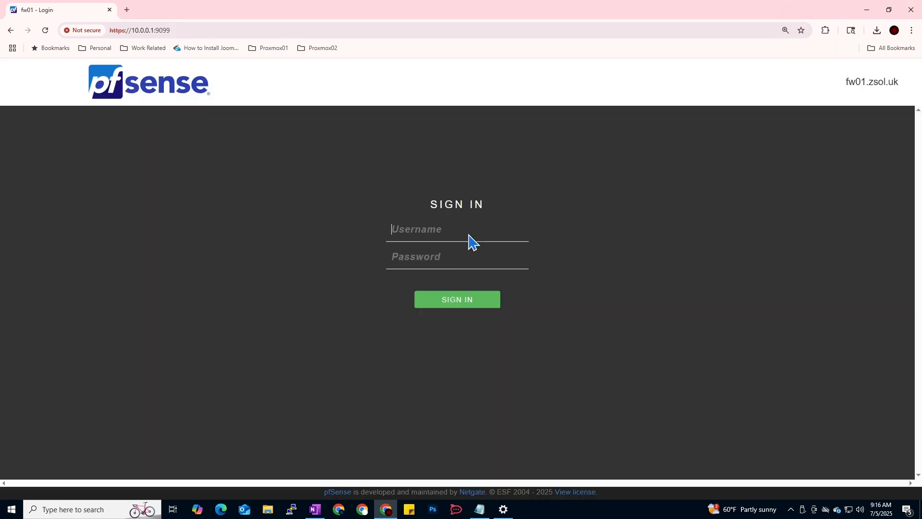
Log in as admin with the administrator password.
{"action": "left_click", "coordinate": [467, 233]}
{"action": "type", "text": "admin"}
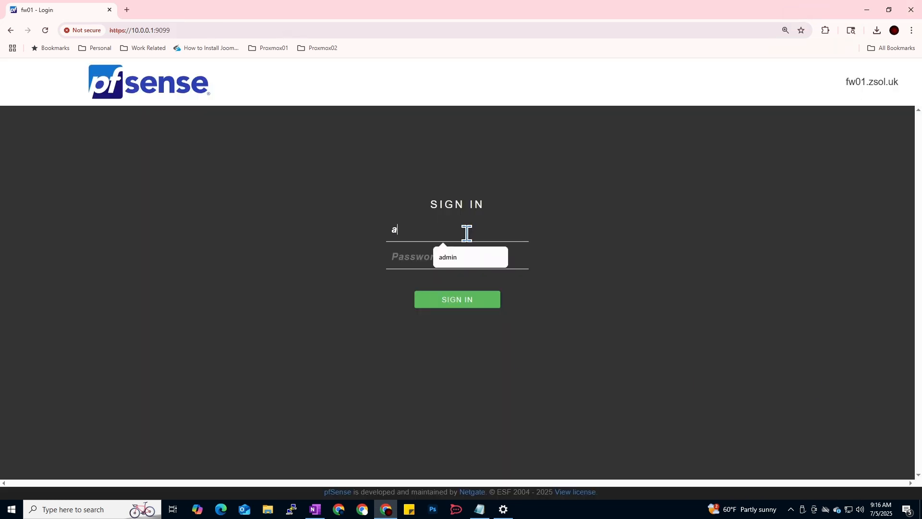
{"action": "key", "text": "Tab"}
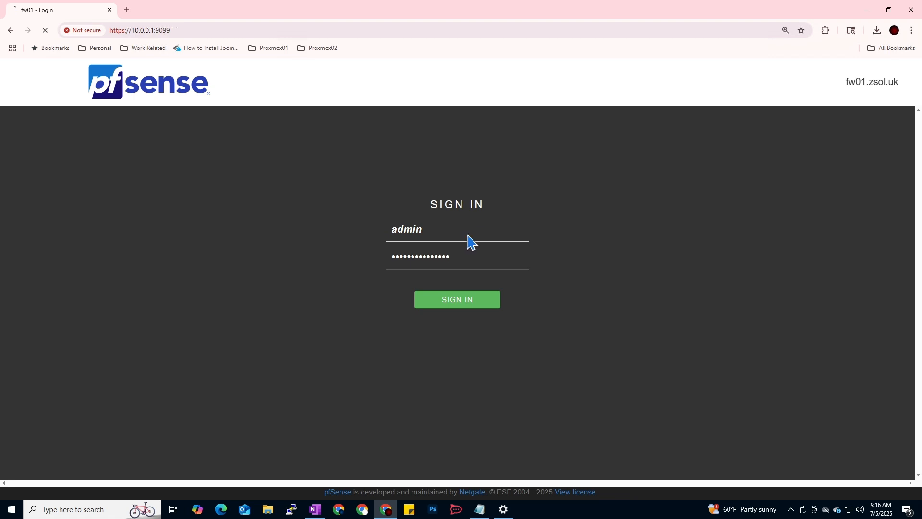
{"action": "key", "text": "Return"}
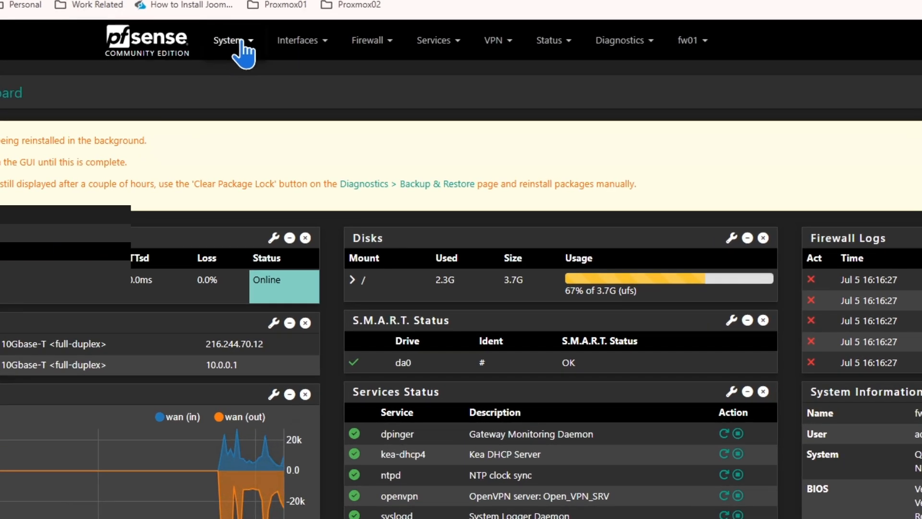
Open System > User Manager to confirm the deleted user is listed again.
{"action": "left_click", "coordinate": [235, 40]}
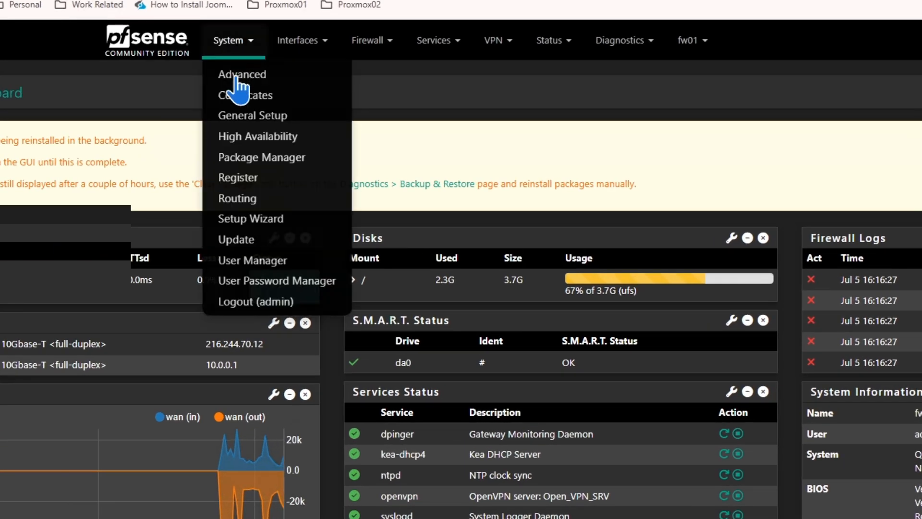
{"action": "left_click", "coordinate": [268, 260]}
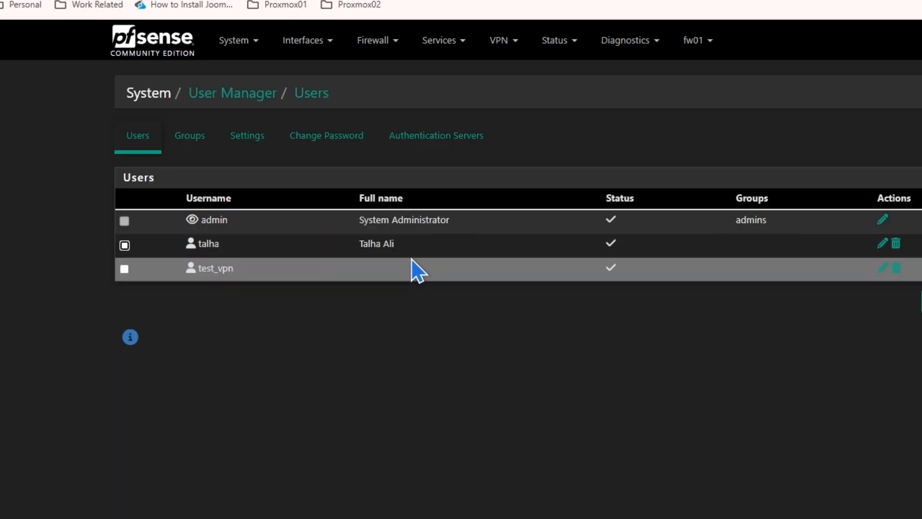